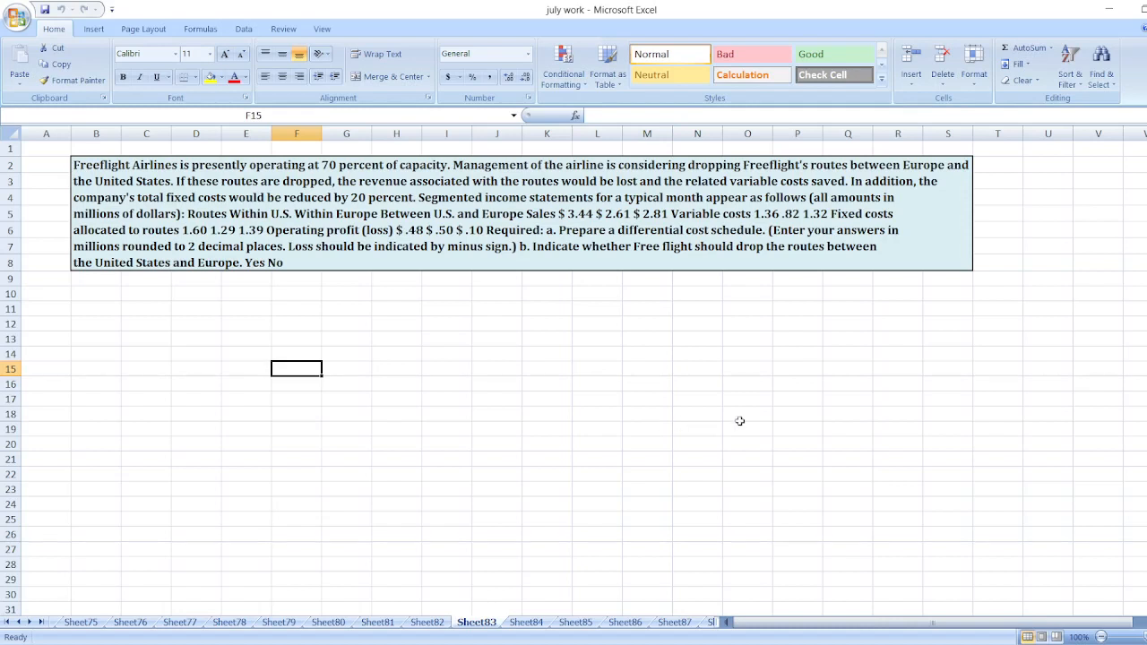
left_click_drag(697, 459, 658, 474)
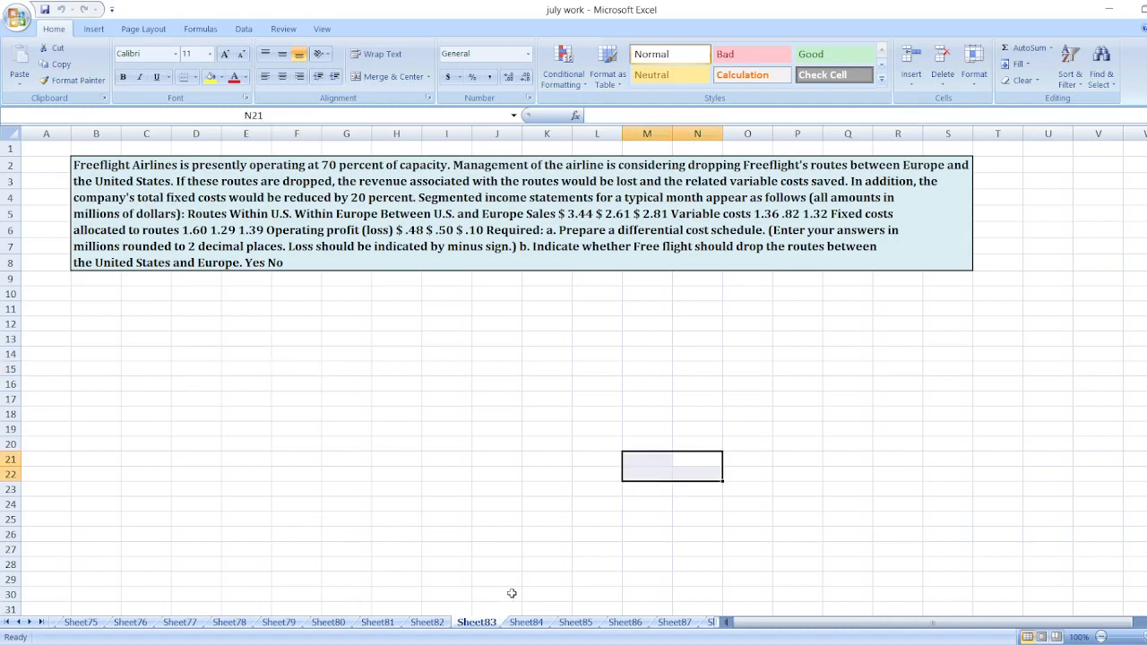